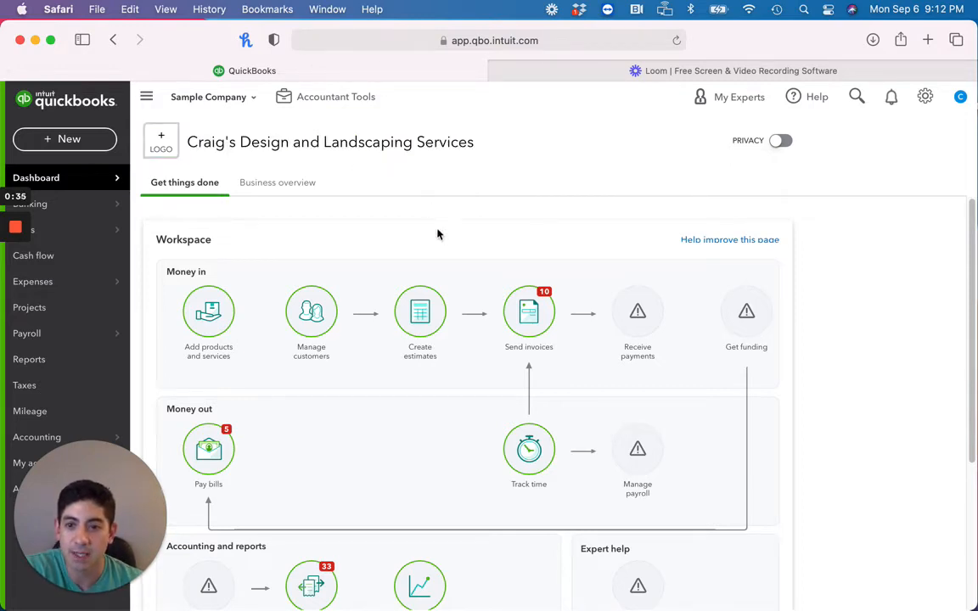
Start a new bill and choose Lee Advertising as the vendor
{"action": "left_click", "coordinate": [70, 140]}
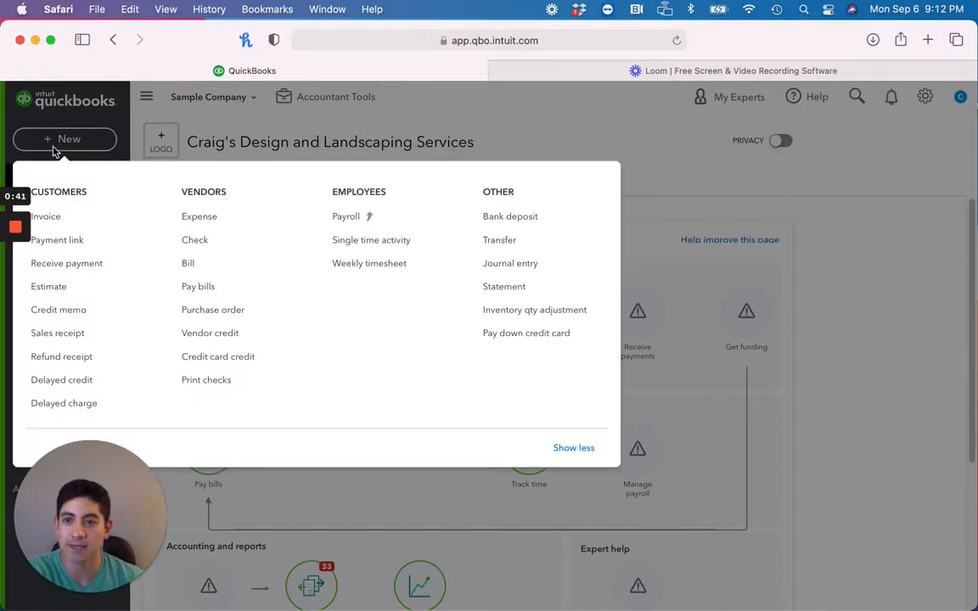
{"action": "left_click", "coordinate": [189, 265]}
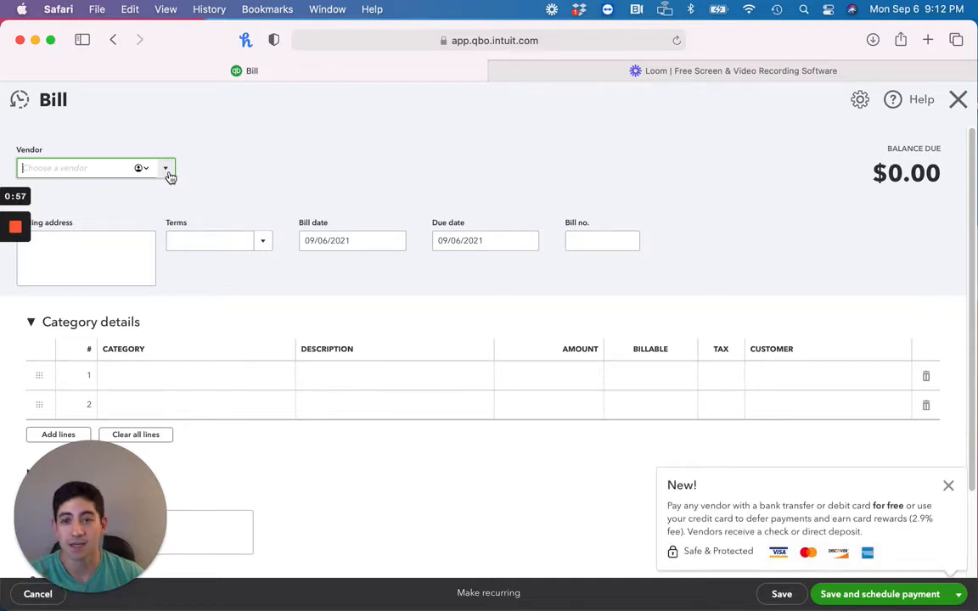
{"action": "left_click", "coordinate": [167, 169]}
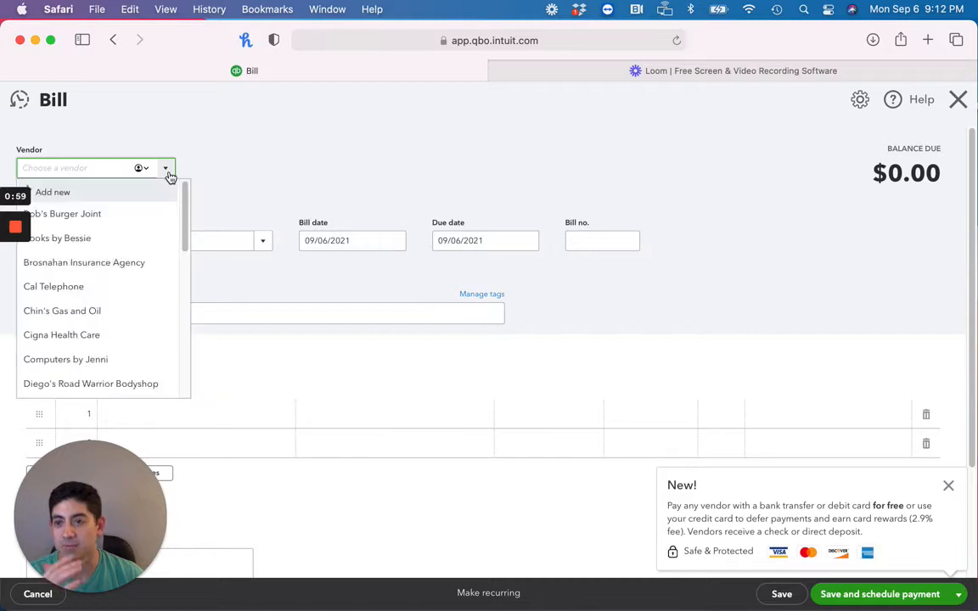
{"action": "left_click_drag", "start_coordinate": [184, 213], "coordinate": [173, 295]}
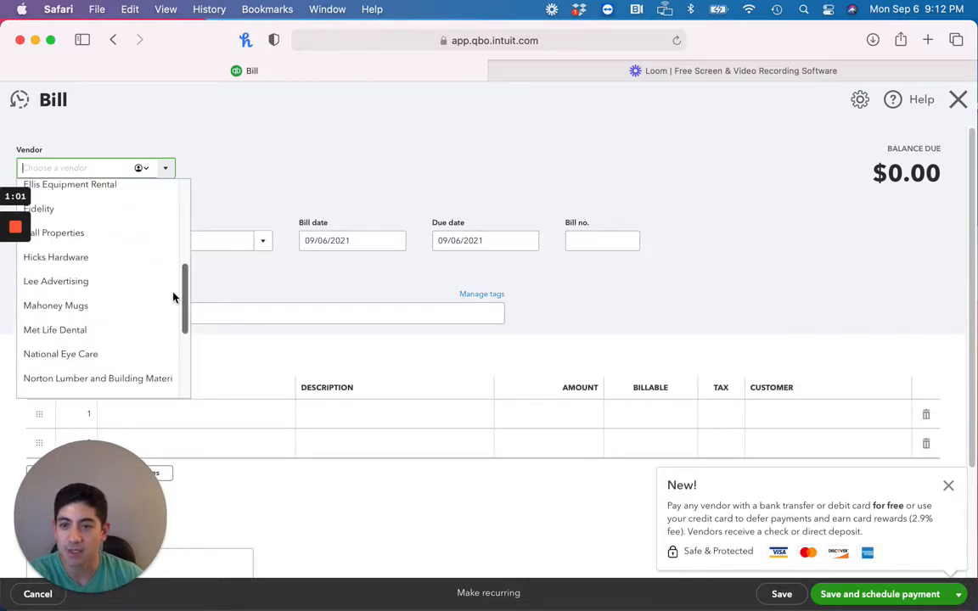
{"action": "left_click", "coordinate": [73, 289]}
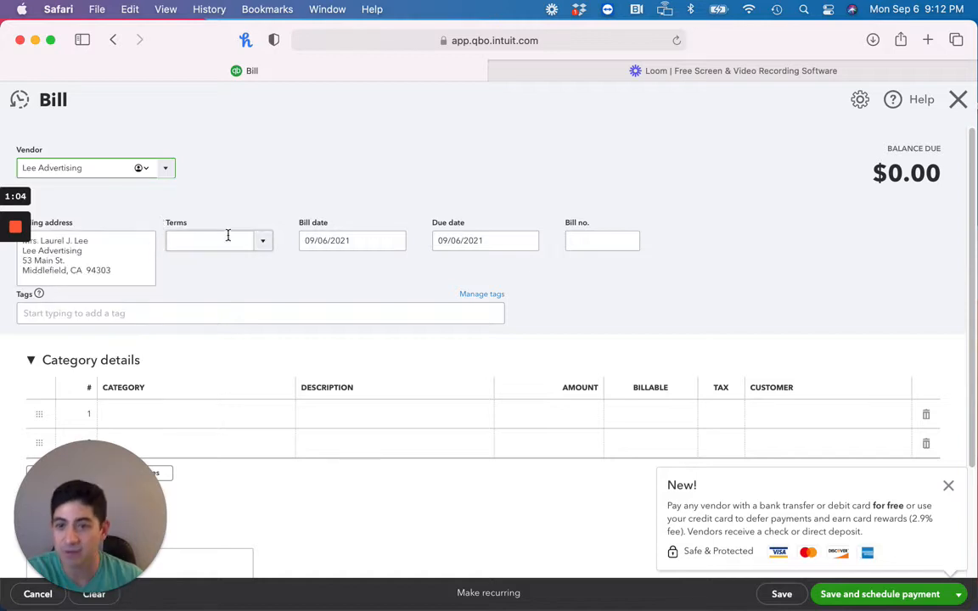
Set the bill's terms to Net 30
{"action": "left_click", "coordinate": [182, 240]}
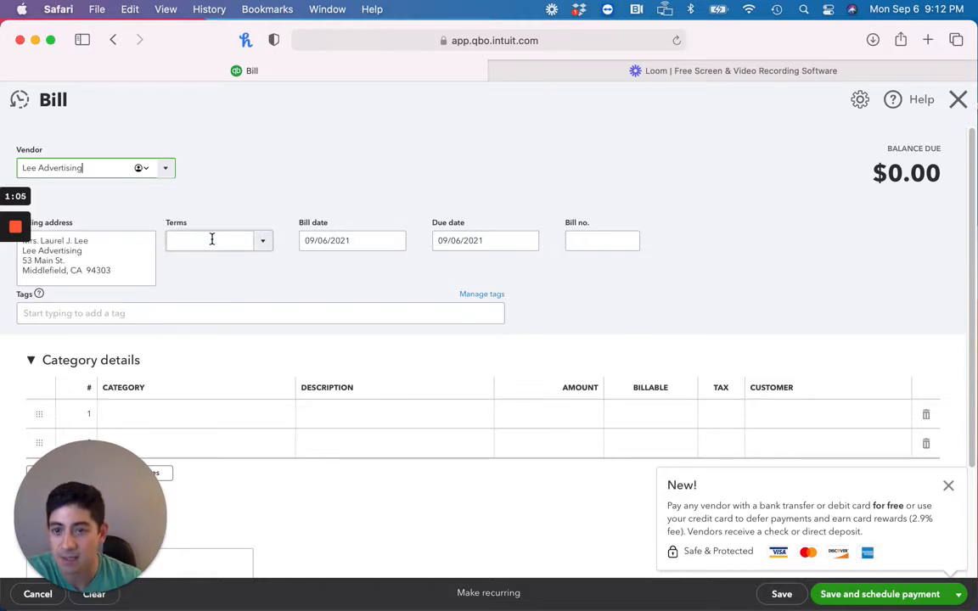
{"action": "left_click", "coordinate": [264, 241]}
{"action": "left_click", "coordinate": [196, 355]}
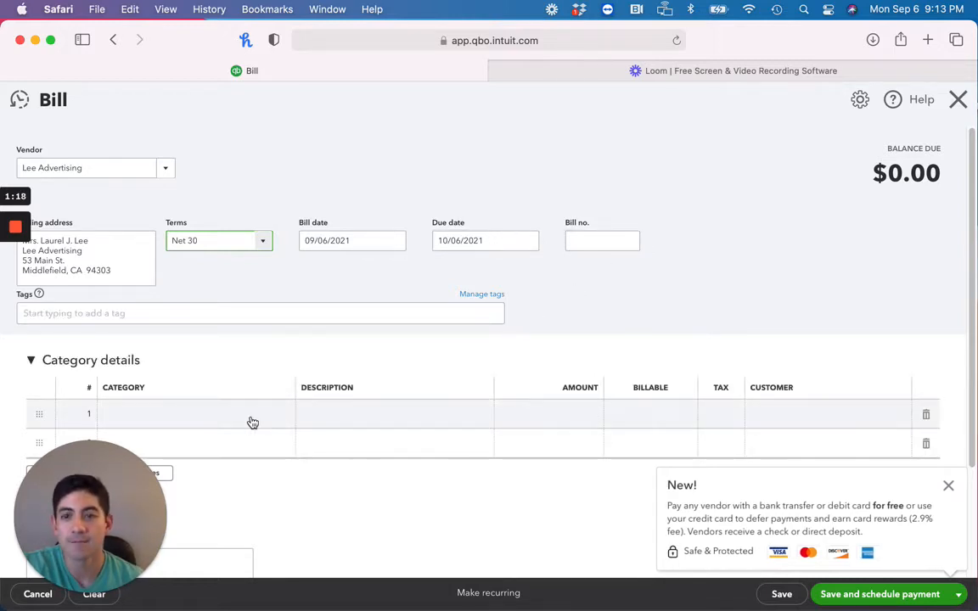
Fill the first category line with Advertising, description billboards and amount 8000
{"action": "left_click", "coordinate": [286, 420]}
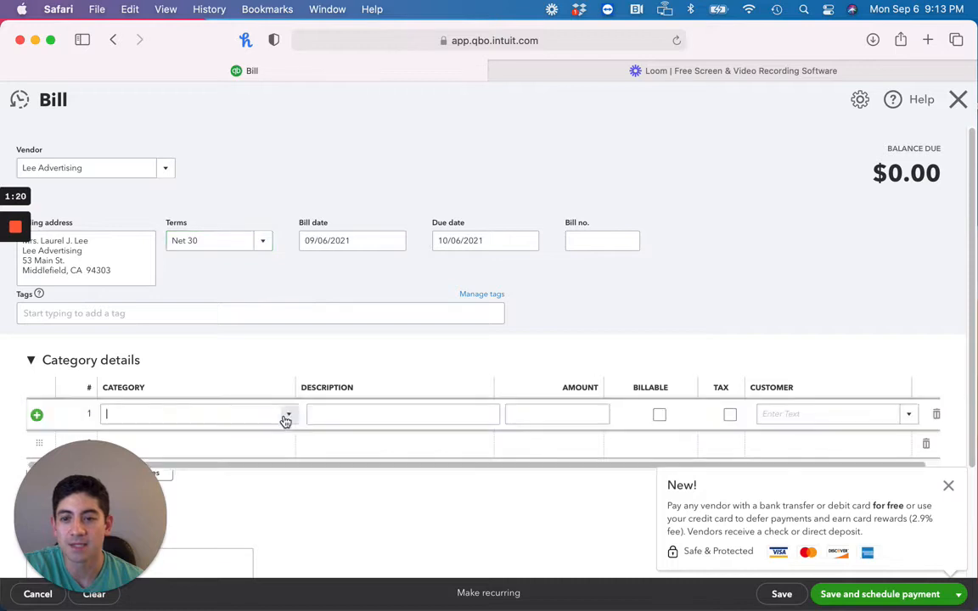
{"action": "left_click", "coordinate": [289, 418]}
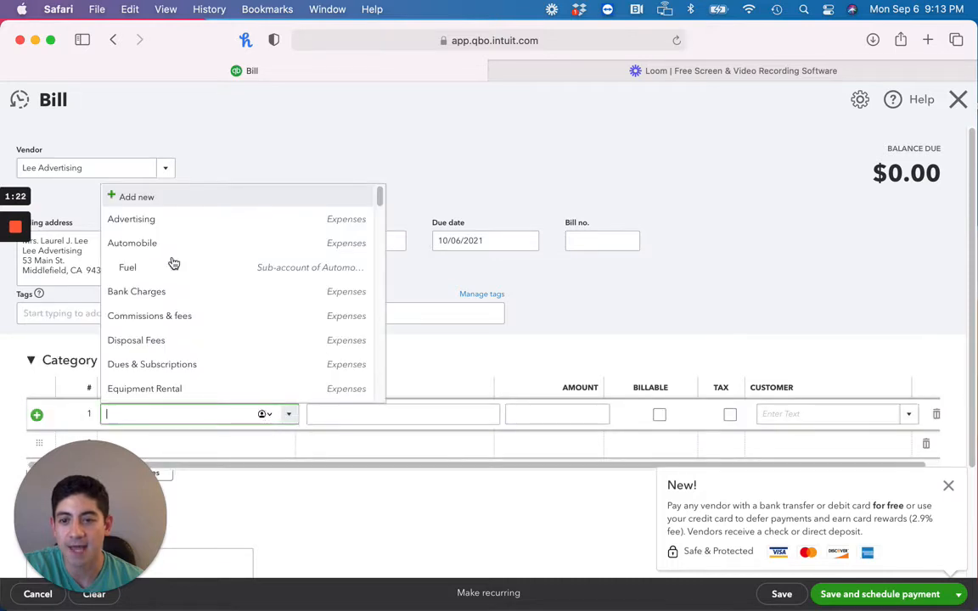
{"action": "left_click", "coordinate": [144, 223]}
{"action": "left_click", "coordinate": [353, 414]}
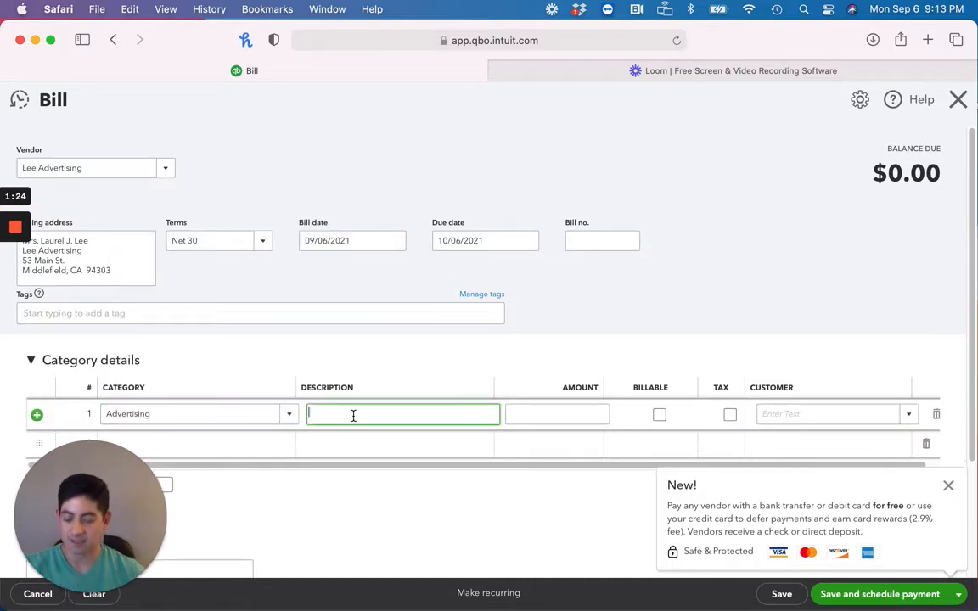
{"action": "type", "text": "billboards"}
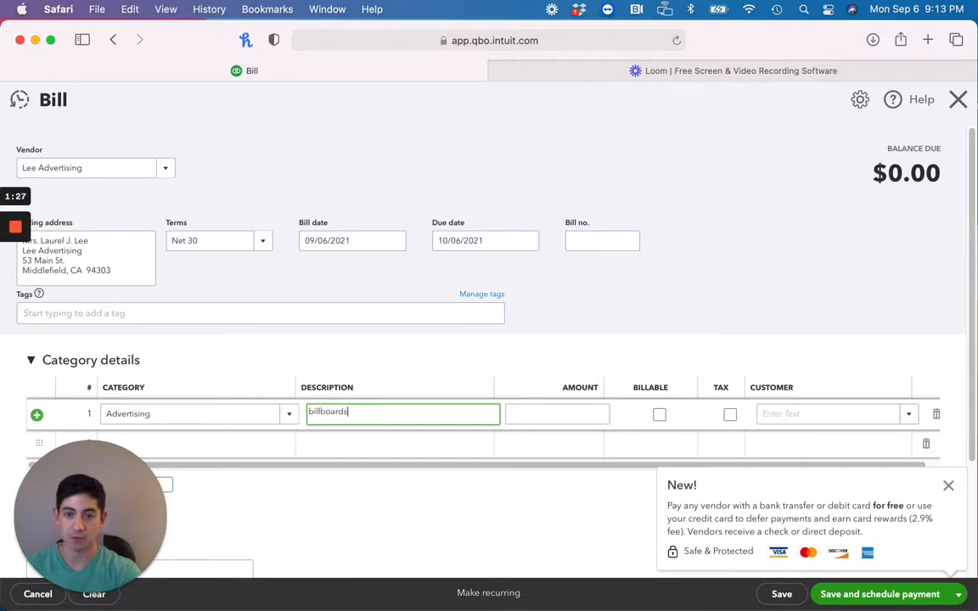
{"action": "key", "text": "Tab"}
{"action": "type", "text": "8000"}
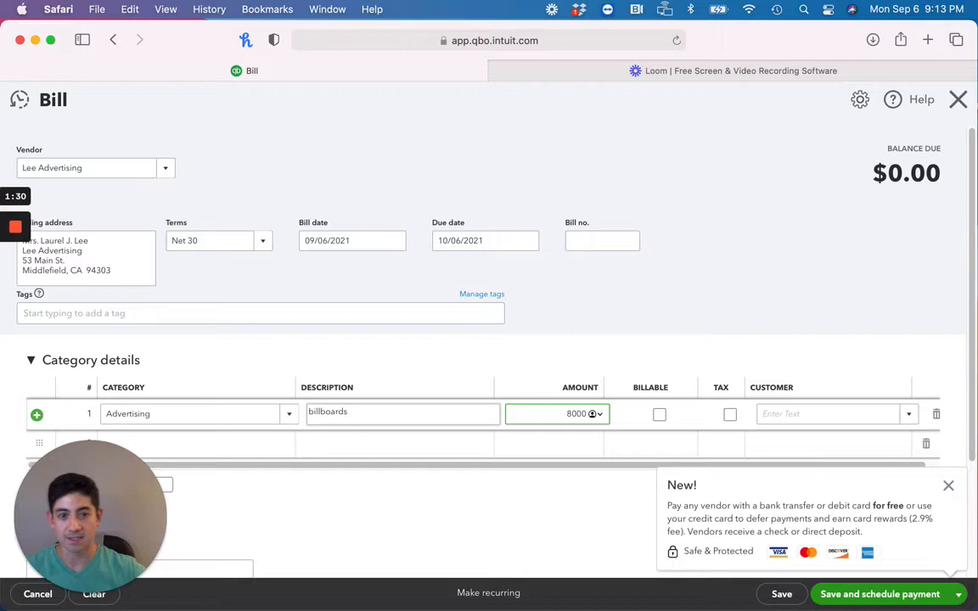
{"action": "key", "text": "Tab"}
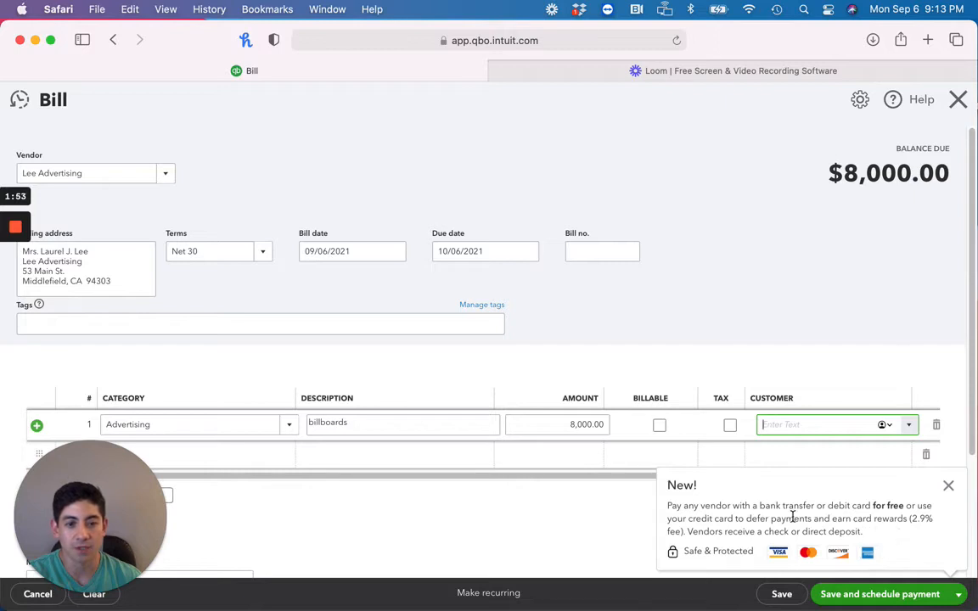
Save the bill and close the bill form
{"action": "left_click", "coordinate": [782, 595]}
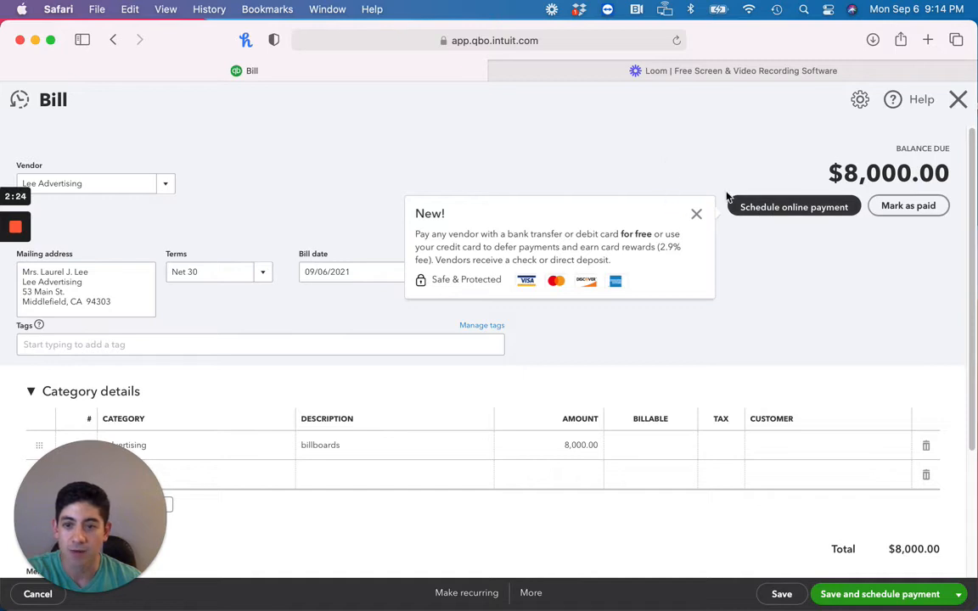
{"action": "left_click", "coordinate": [959, 101]}
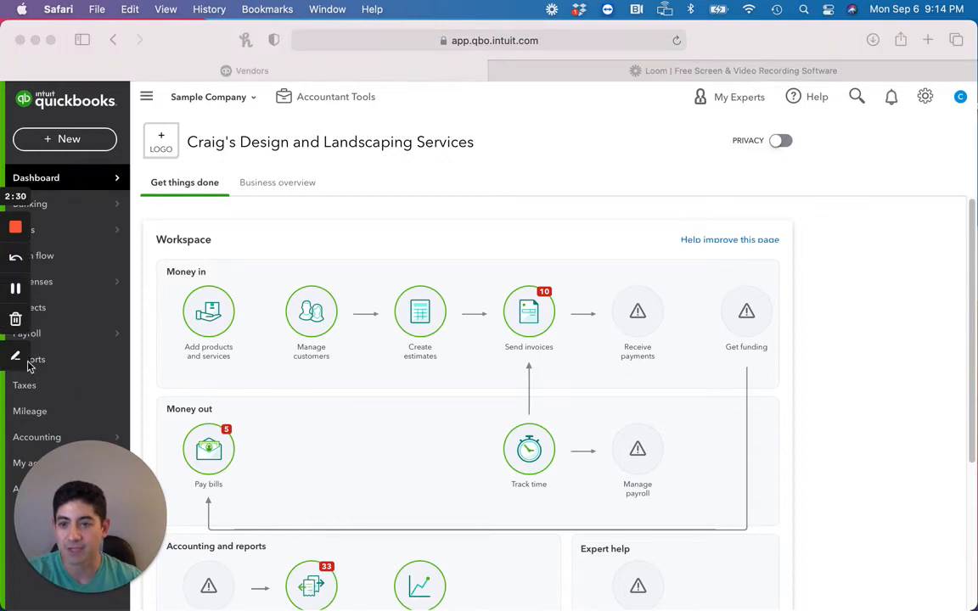
{"action": "left_click", "coordinate": [15, 356]}
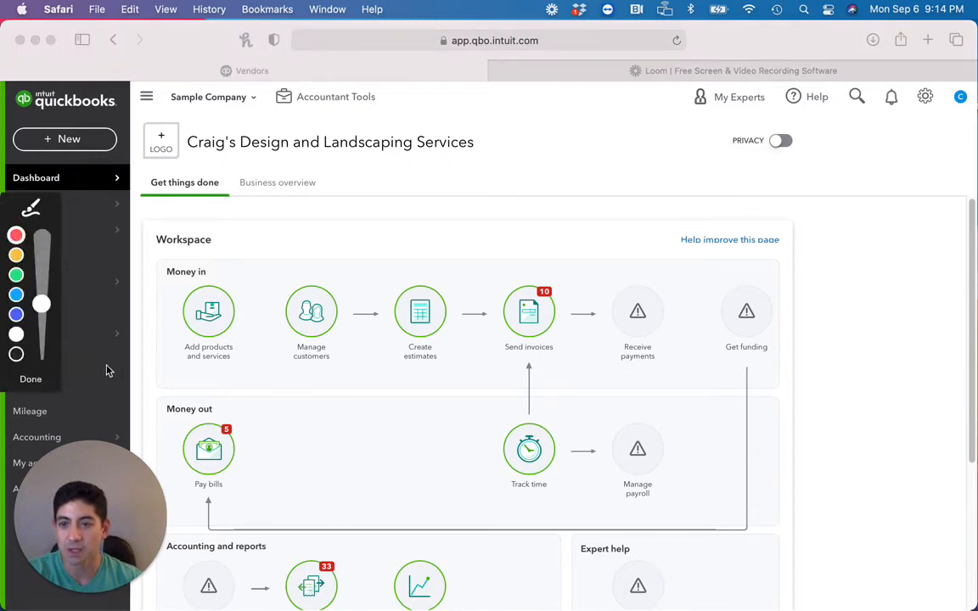
{"action": "left_click", "coordinate": [151, 370]}
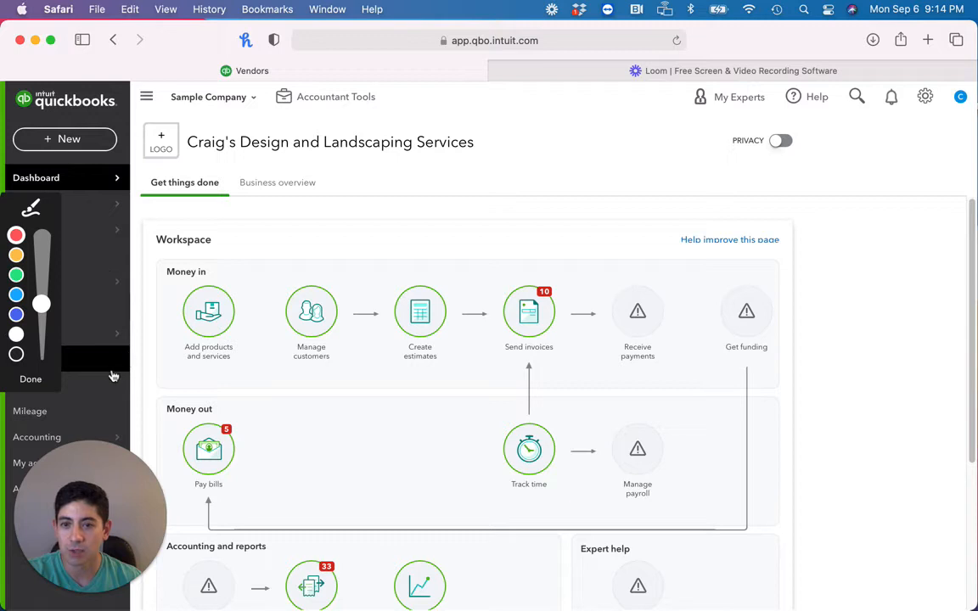
{"action": "left_click", "coordinate": [31, 379]}
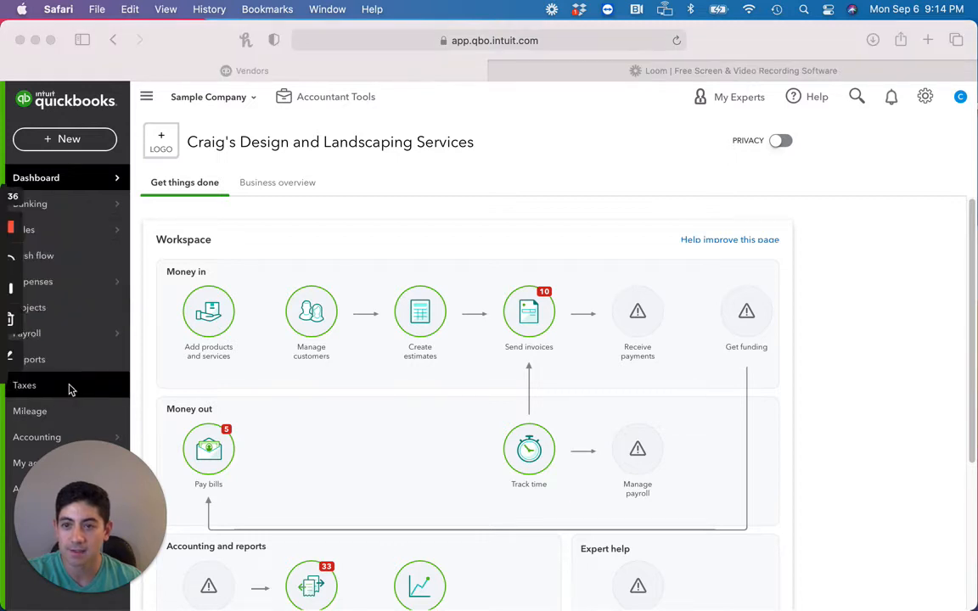
{"action": "left_click", "coordinate": [34, 360]}
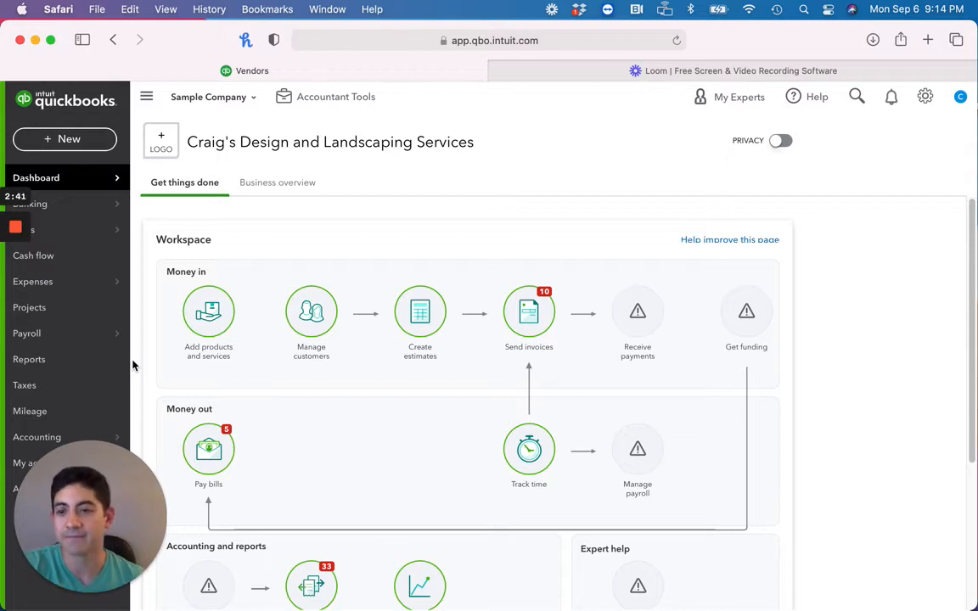
Open the Profit and Loss report and drill into the Advertising expense amount
{"action": "left_click", "coordinate": [41, 363]}
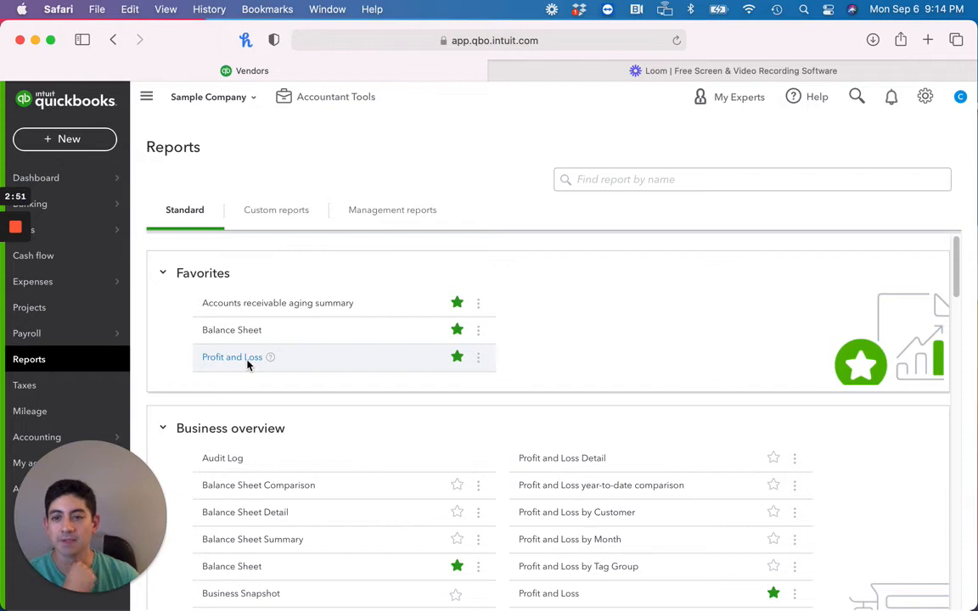
{"action": "left_click", "coordinate": [212, 356]}
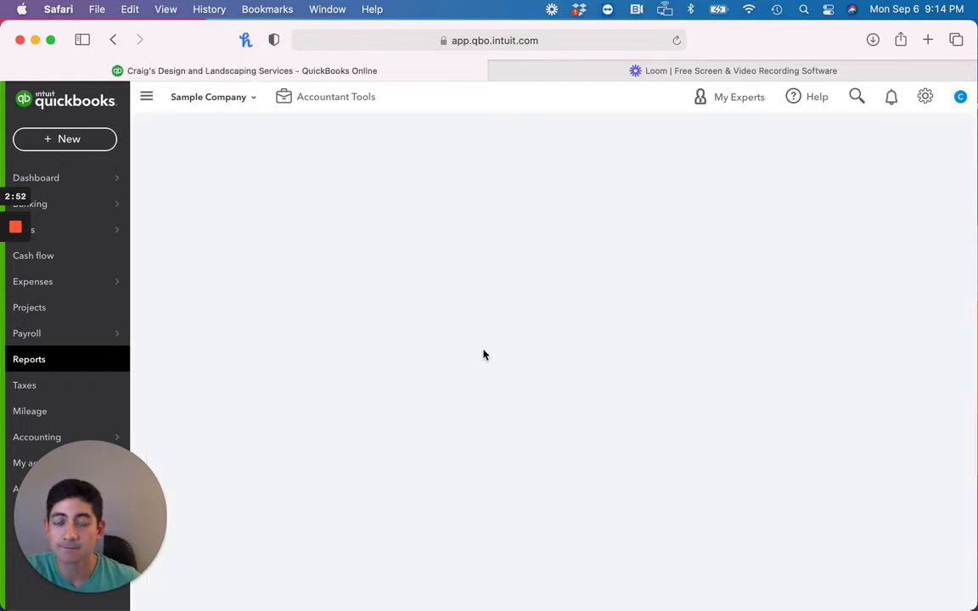
{"action": "scroll", "coordinate": [482, 349], "scroll_direction": "down", "scroll_amount": 4}
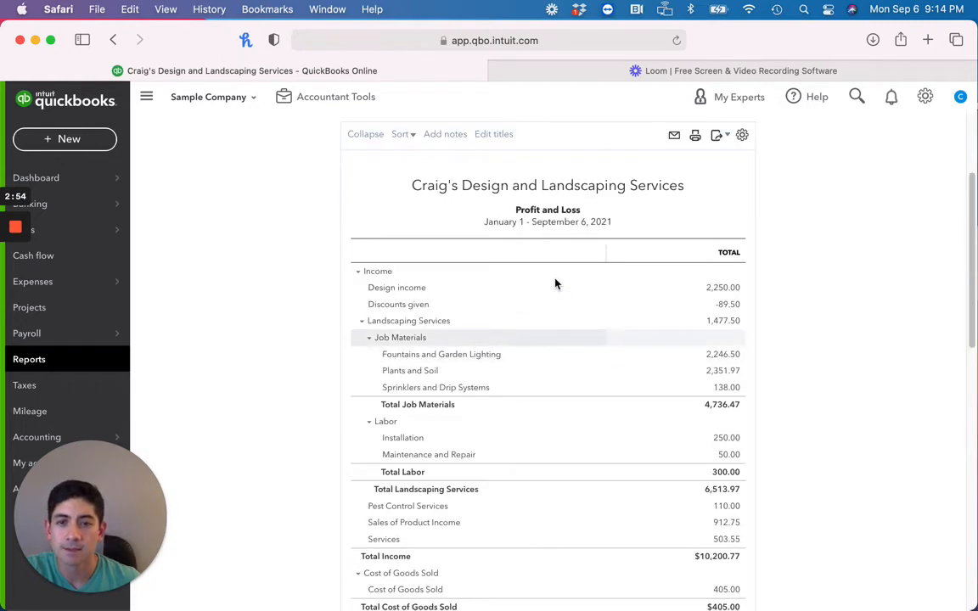
{"action": "left_click_drag", "start_coordinate": [485, 222], "coordinate": [642, 229]}
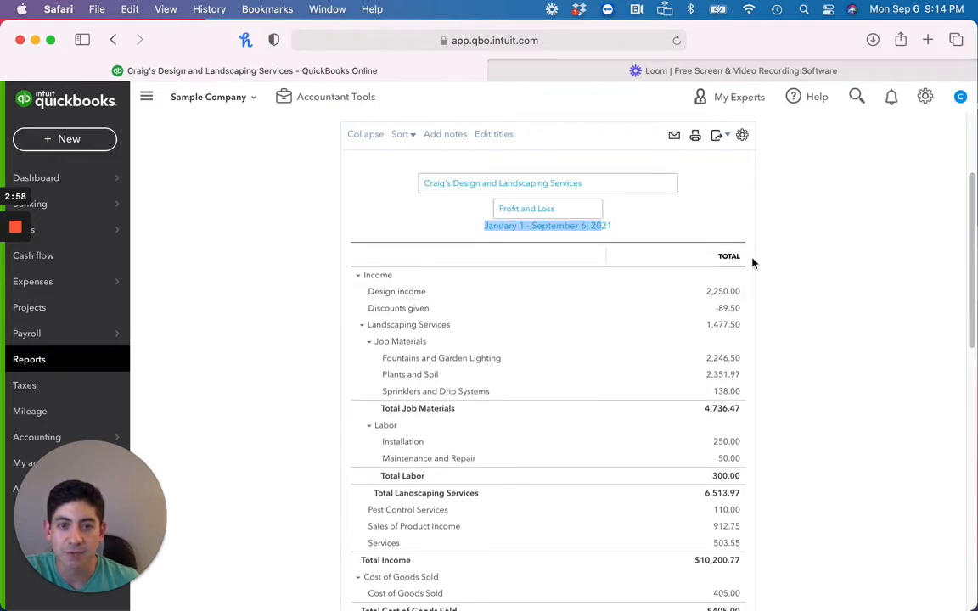
{"action": "scroll", "coordinate": [960, 293], "scroll_direction": "down", "scroll_amount": 3}
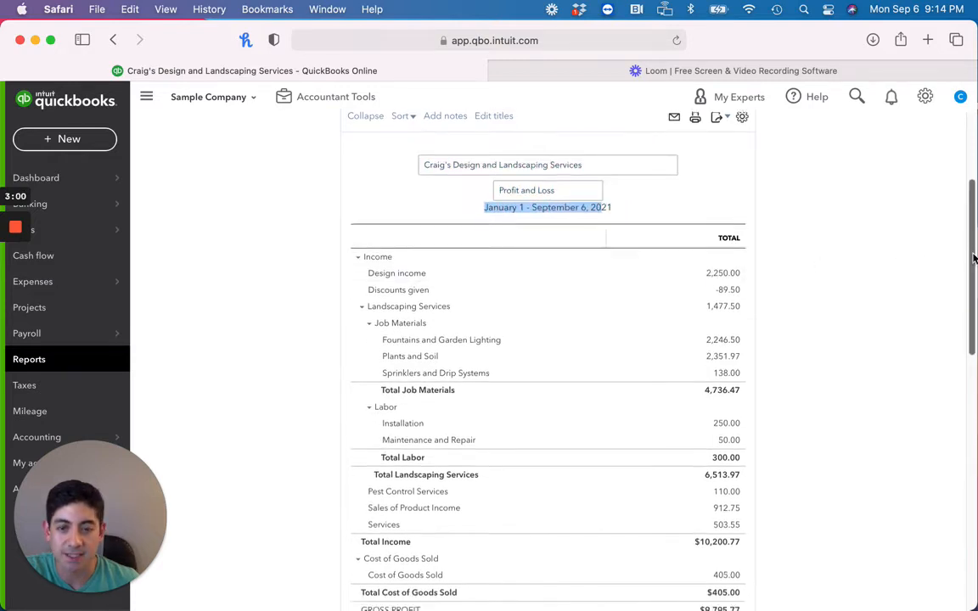
{"action": "scroll", "coordinate": [964, 321], "scroll_direction": "down", "scroll_amount": 8}
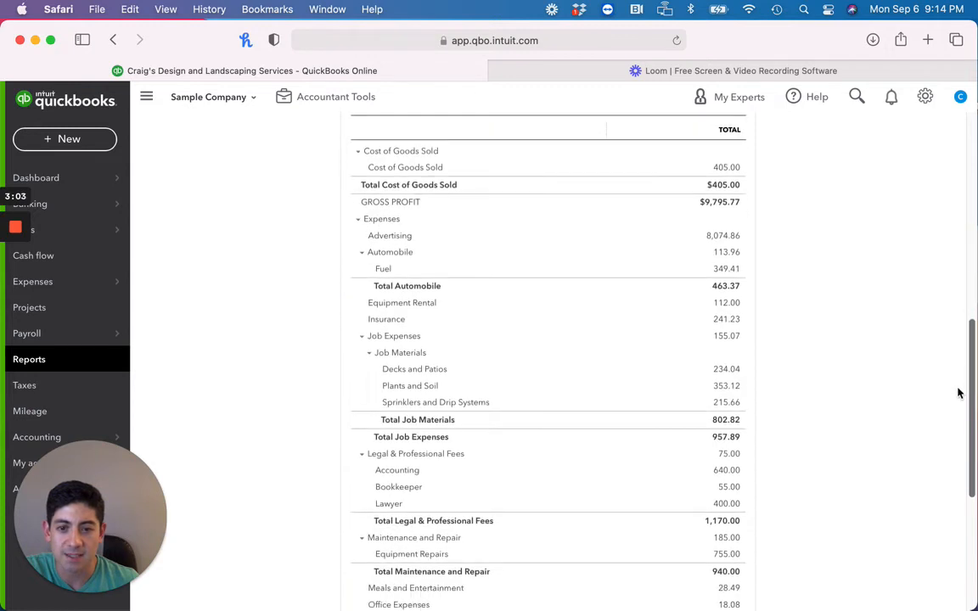
{"action": "scroll", "coordinate": [963, 405], "scroll_direction": "down", "scroll_amount": 2}
{"action": "scroll", "coordinate": [962, 406], "scroll_direction": "up", "scroll_amount": 1}
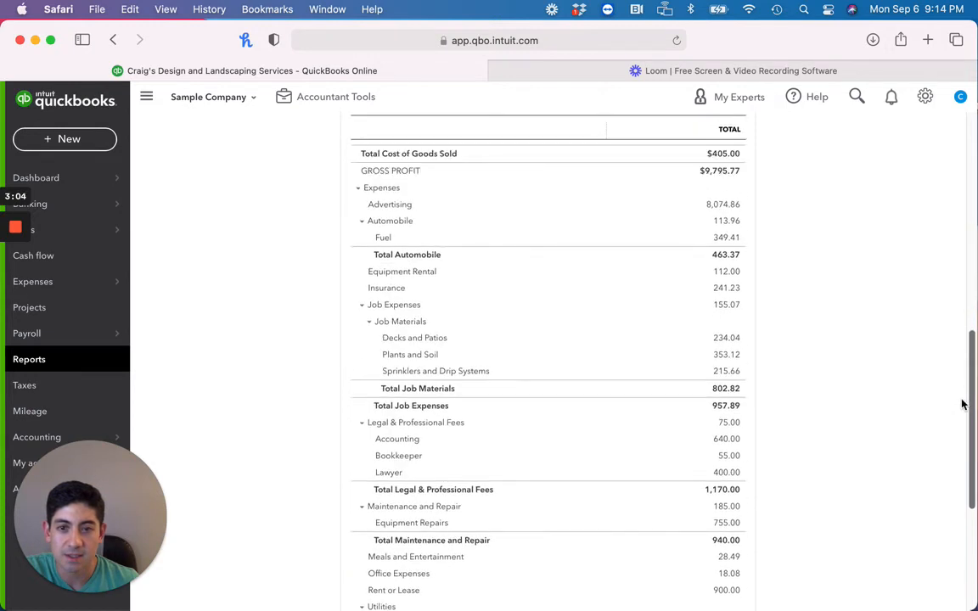
{"action": "scroll", "coordinate": [724, 208], "scroll_direction": "down", "scroll_amount": 1}
{"action": "left_click", "coordinate": [722, 201]}
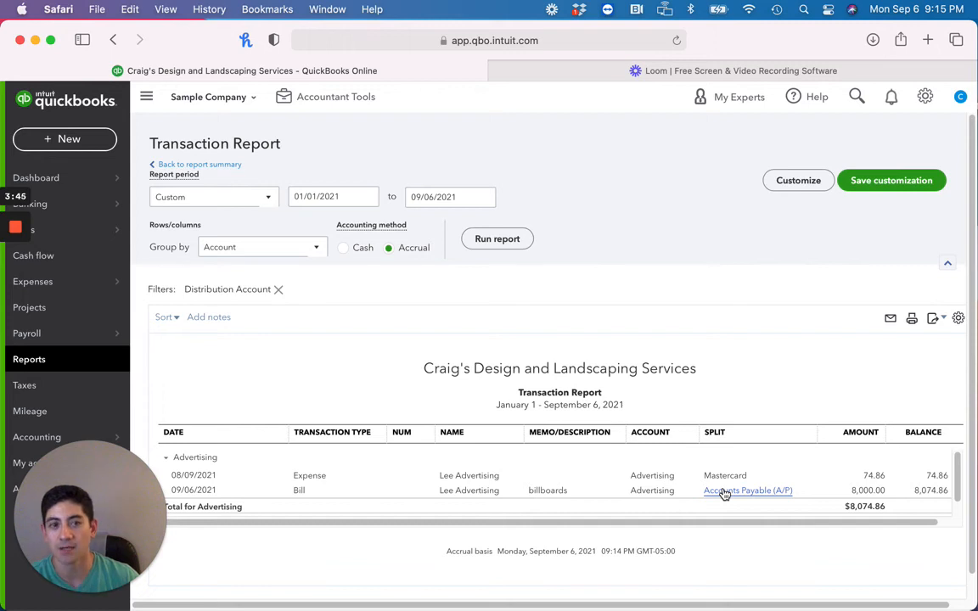
Return from the Advertising transactions through the Profit and Loss summary to the report list
{"action": "scroll", "coordinate": [321, 201], "scroll_direction": "right", "scroll_amount": 2}
{"action": "left_click", "coordinate": [217, 166]}
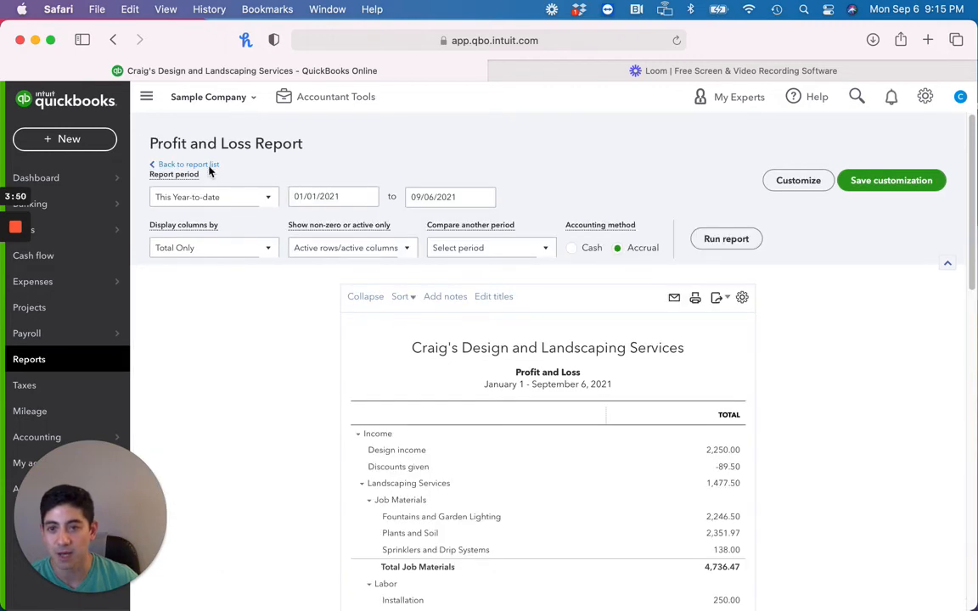
{"action": "scroll", "coordinate": [213, 174], "scroll_direction": "down", "scroll_amount": 10}
{"action": "scroll", "coordinate": [221, 188], "scroll_direction": "up", "scroll_amount": 10}
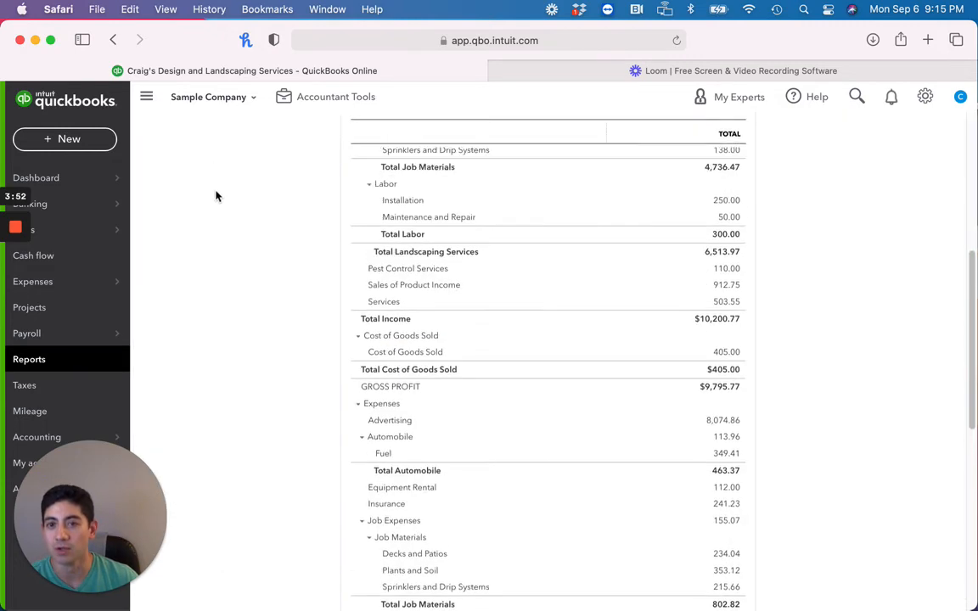
{"action": "scroll", "coordinate": [217, 192], "scroll_direction": "up", "scroll_amount": 2}
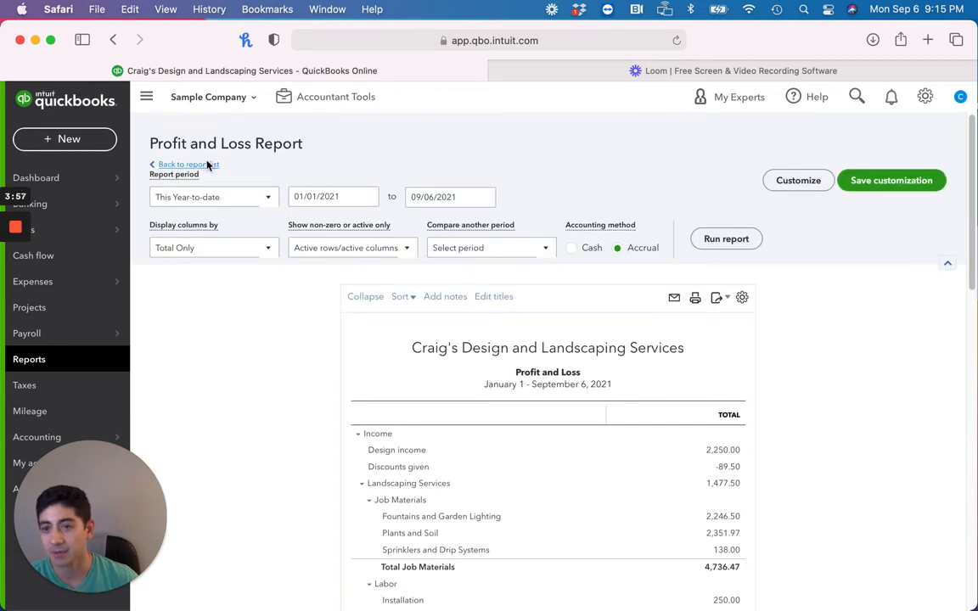
{"action": "left_click", "coordinate": [207, 165]}
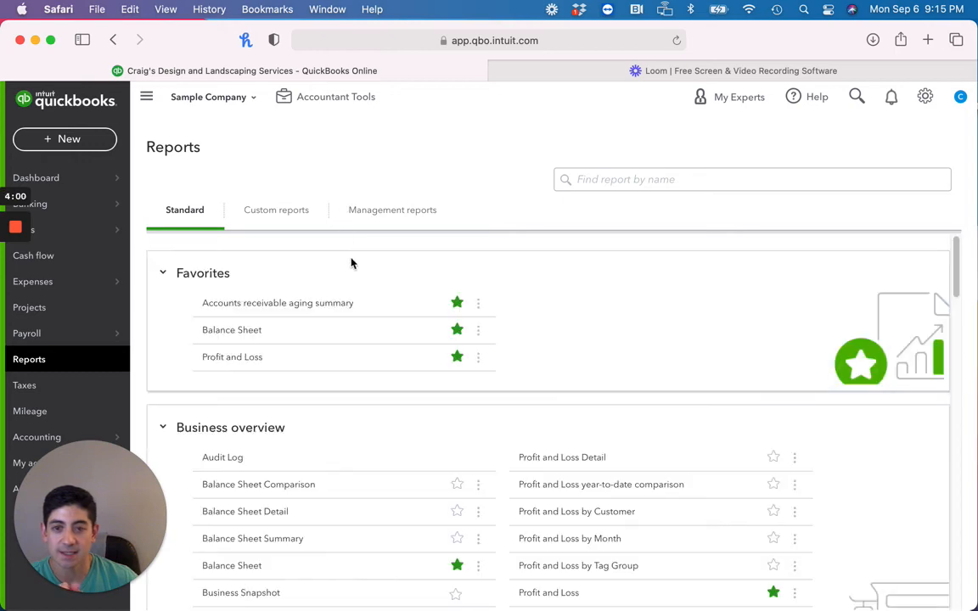
Open the Balance Sheet and drill into the Accounts Payable (A/P) transactions
{"action": "left_click", "coordinate": [242, 331]}
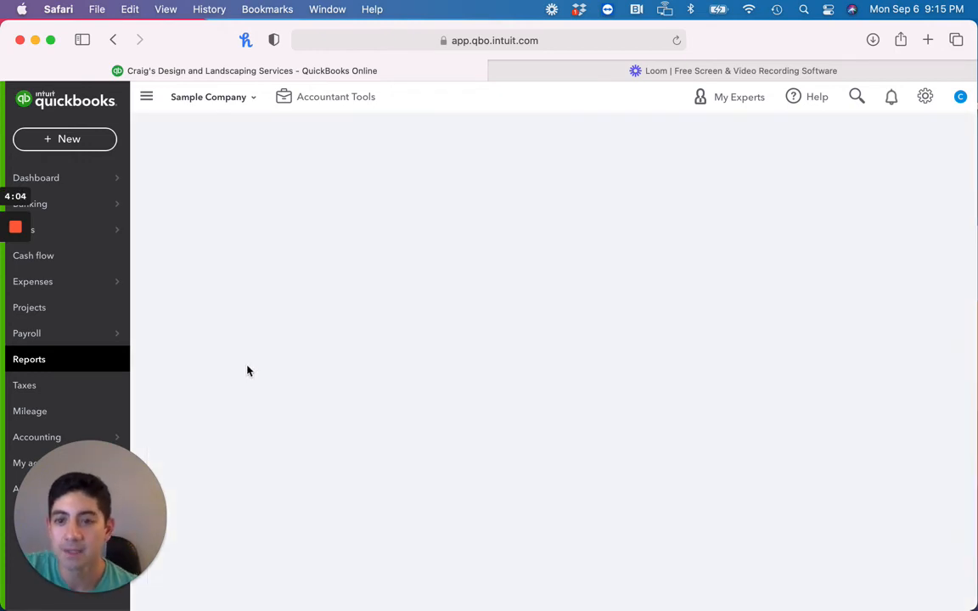
{"action": "scroll", "coordinate": [281, 360], "scroll_direction": "down", "scroll_amount": 10}
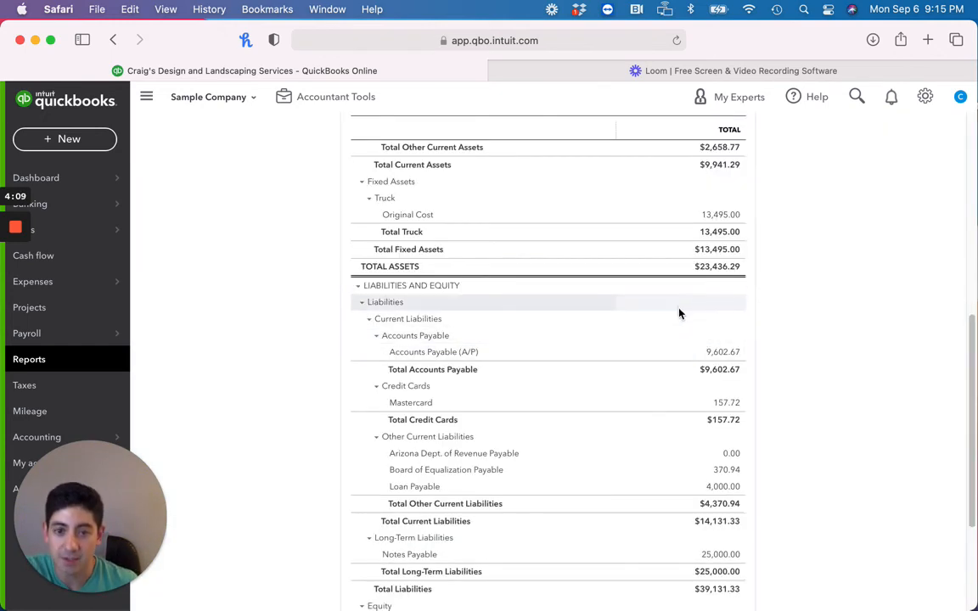
{"action": "scroll", "coordinate": [593, 314], "scroll_direction": "up", "scroll_amount": 8}
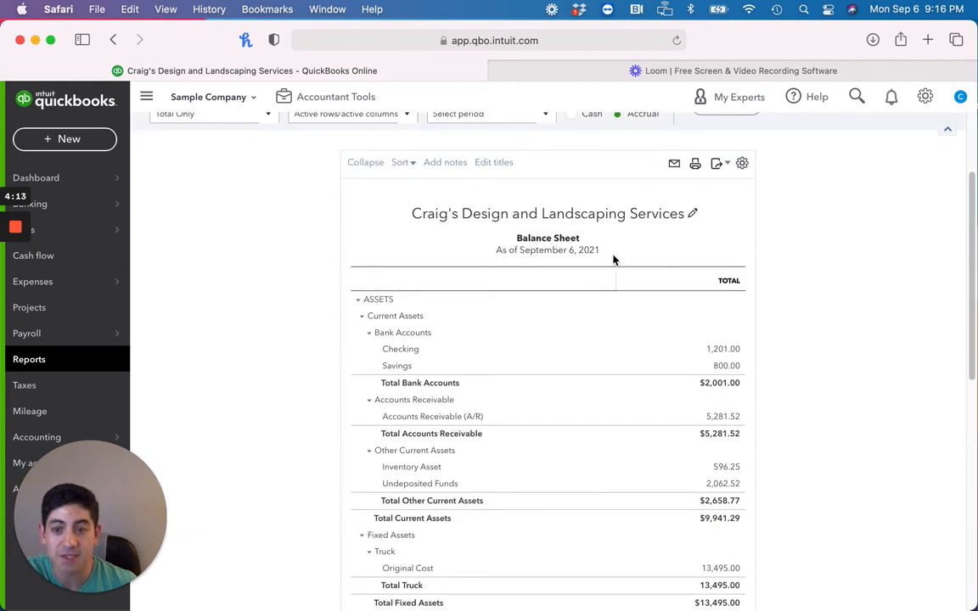
{"action": "scroll", "coordinate": [775, 310], "scroll_direction": "down", "scroll_amount": 5}
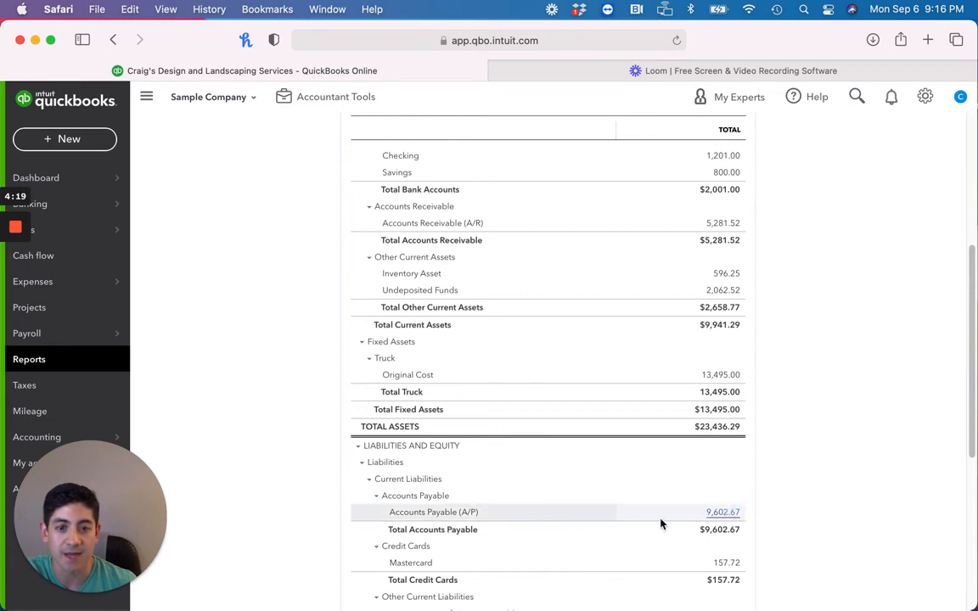
{"action": "left_click", "coordinate": [718, 511]}
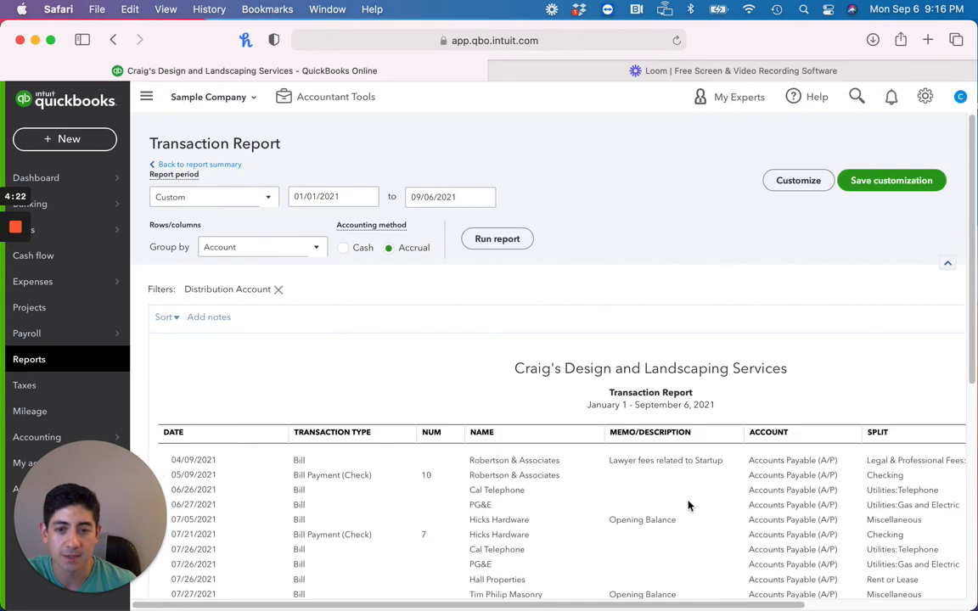
{"action": "scroll", "coordinate": [692, 507], "scroll_direction": "down", "scroll_amount": 3}
{"action": "scroll", "coordinate": [680, 505], "scroll_direction": "down", "scroll_amount": 5}
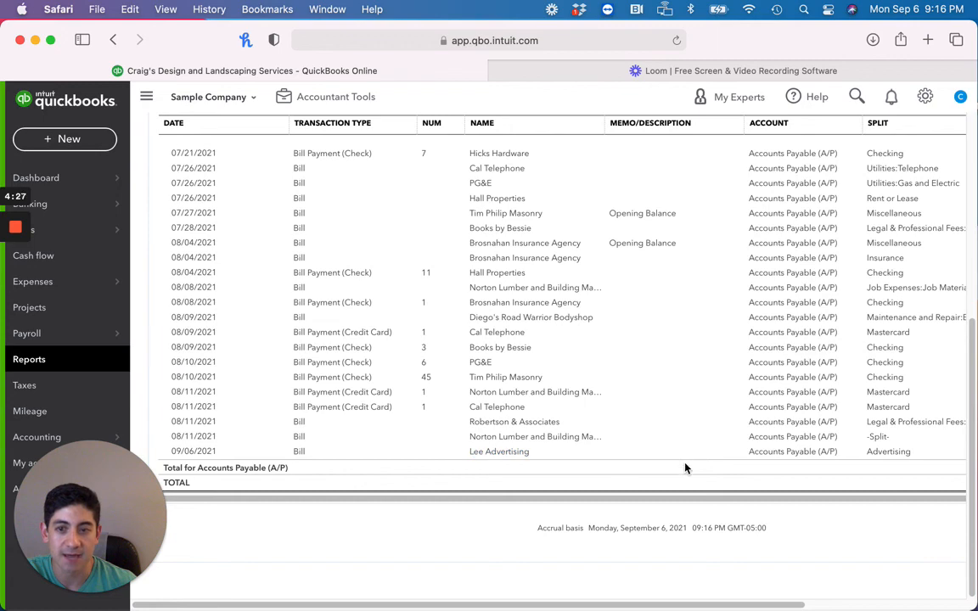
{"action": "left_click_drag", "start_coordinate": [810, 604], "coordinate": [873, 600]}
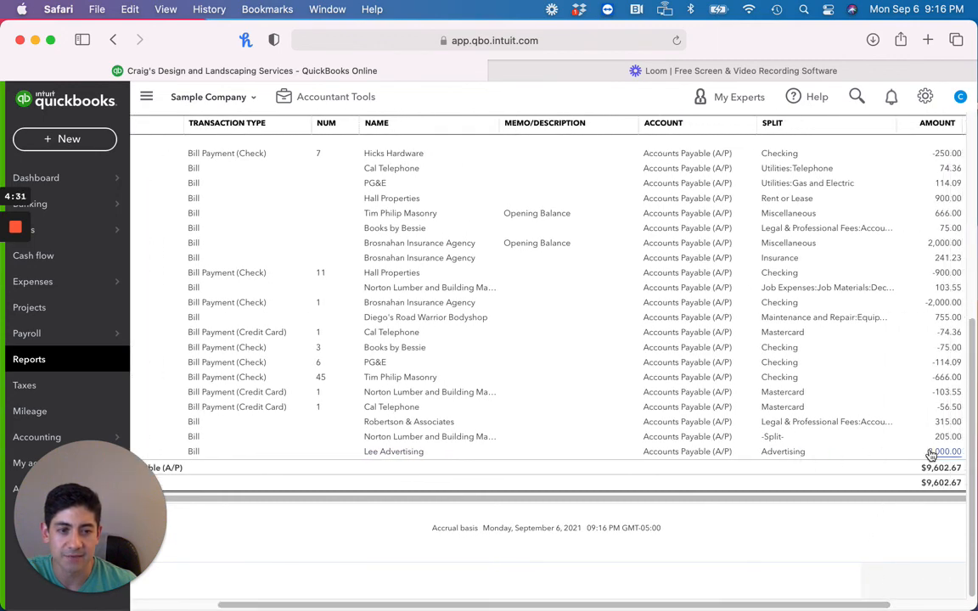